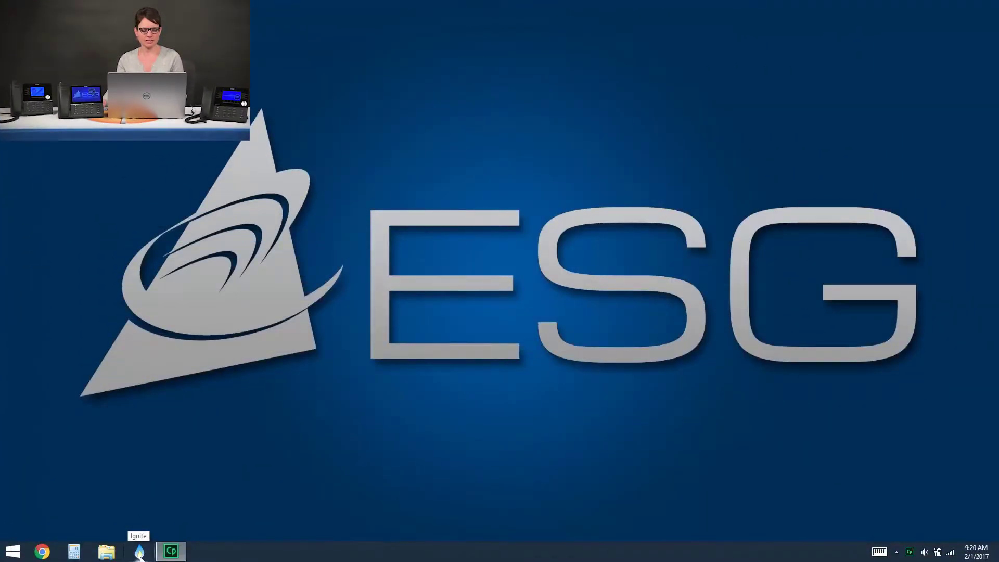
Launch the Ignite client from the taskbar and sign in with the agent's username and password.
left_click(138, 555)
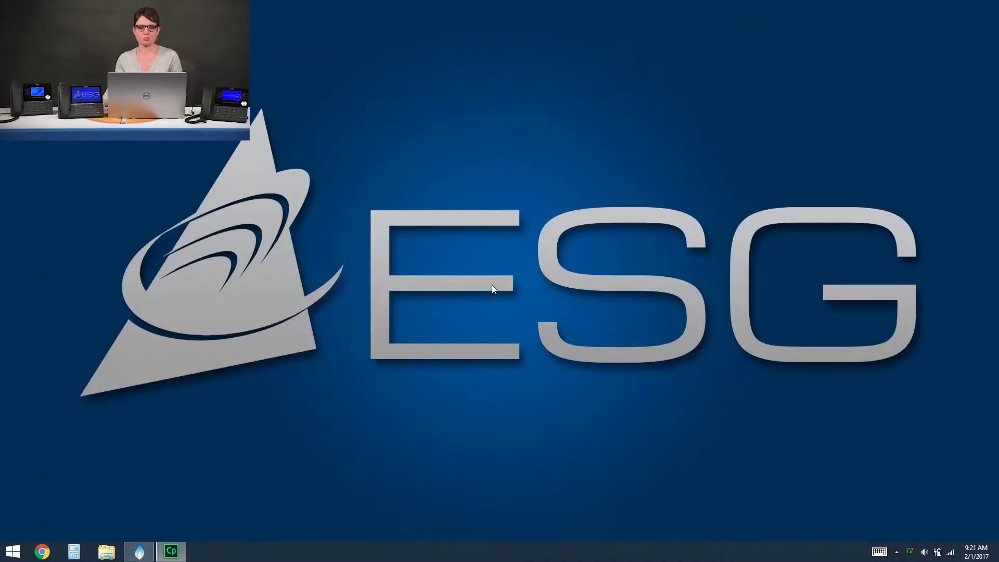
left_click(551, 256)
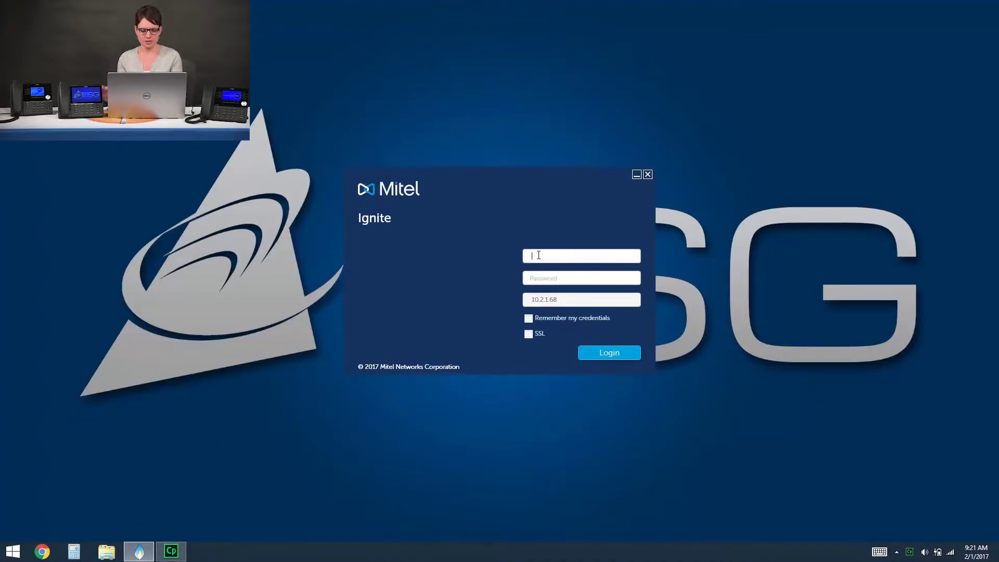
type("demoacd")
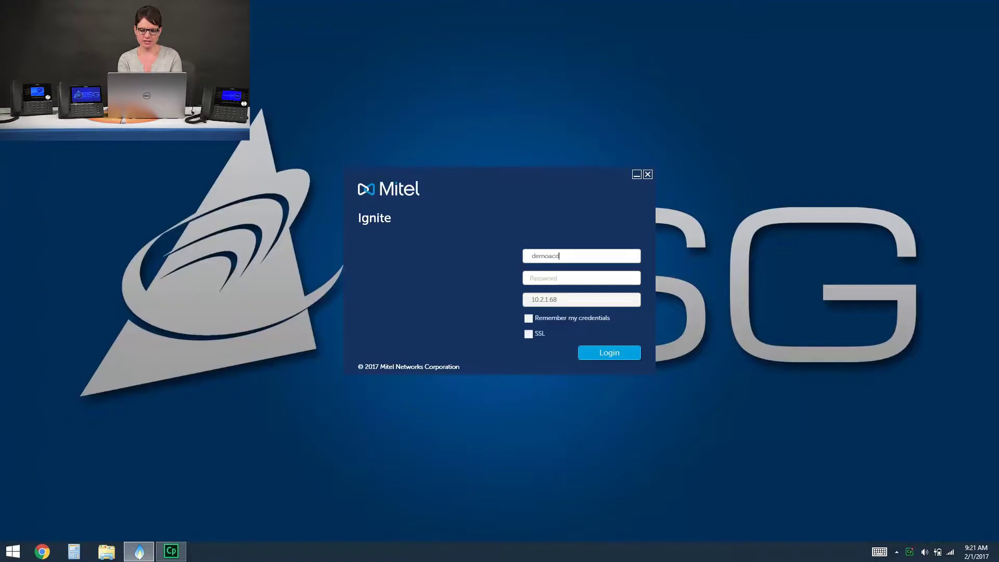
key("Tab")
type("1234")
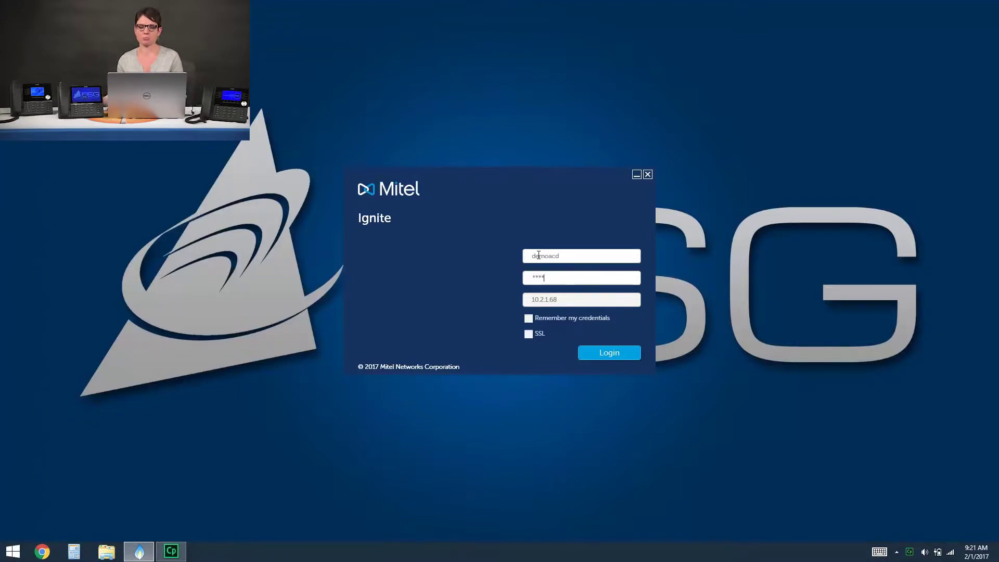
left_click(628, 353)
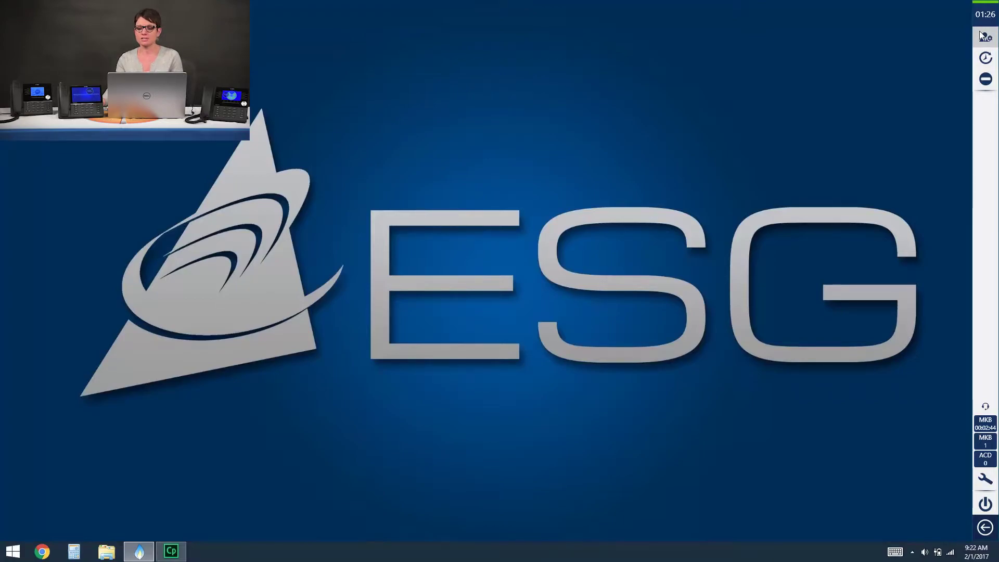
Show Agent Group Presence for _Demo ACD Group, Demo Chat/Email Group and ESG Chat Agent Group.
left_click(983, 39)
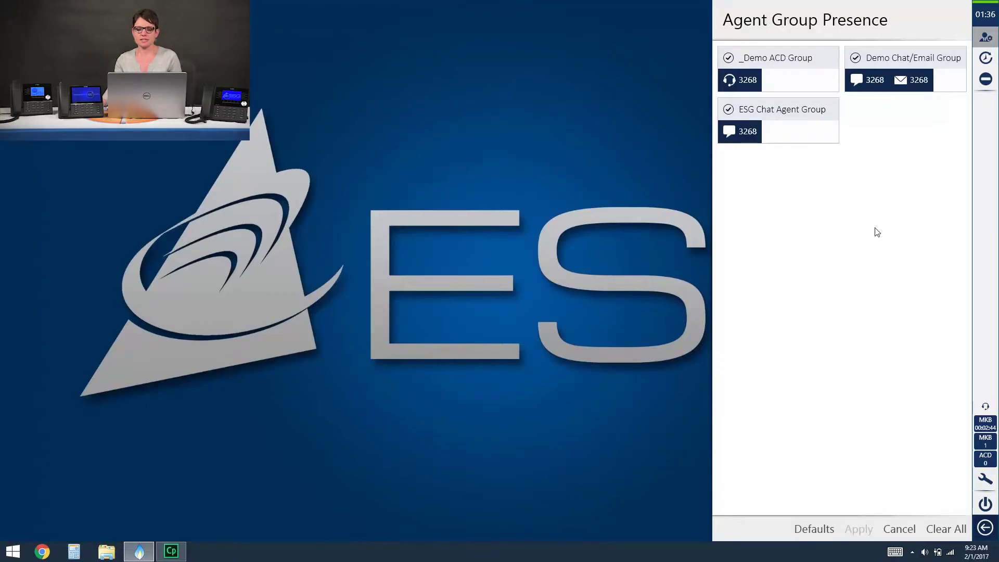
Drop the agent's presence in ESG Chat Agent Group and apply the change.
left_click(729, 111)
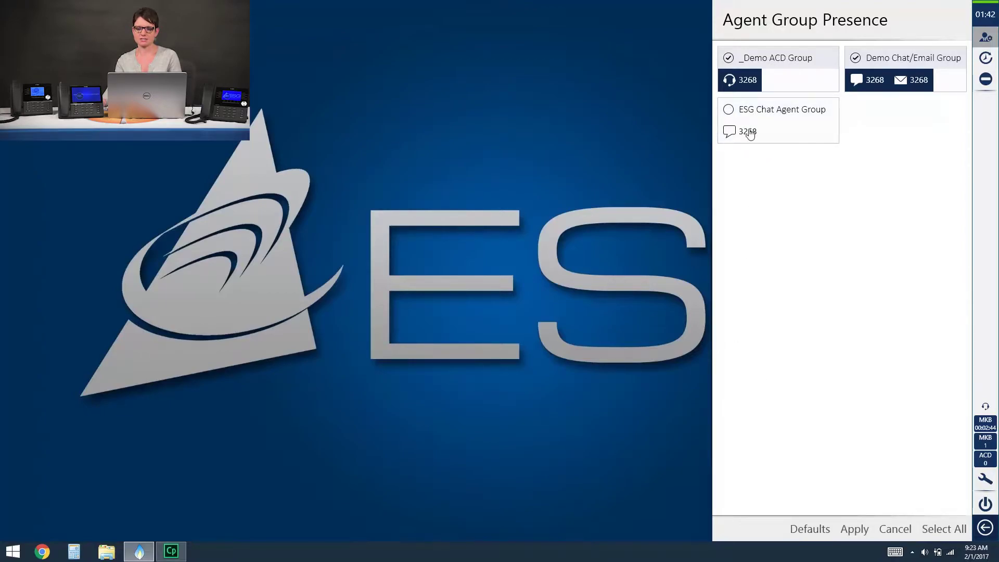
left_click(855, 530)
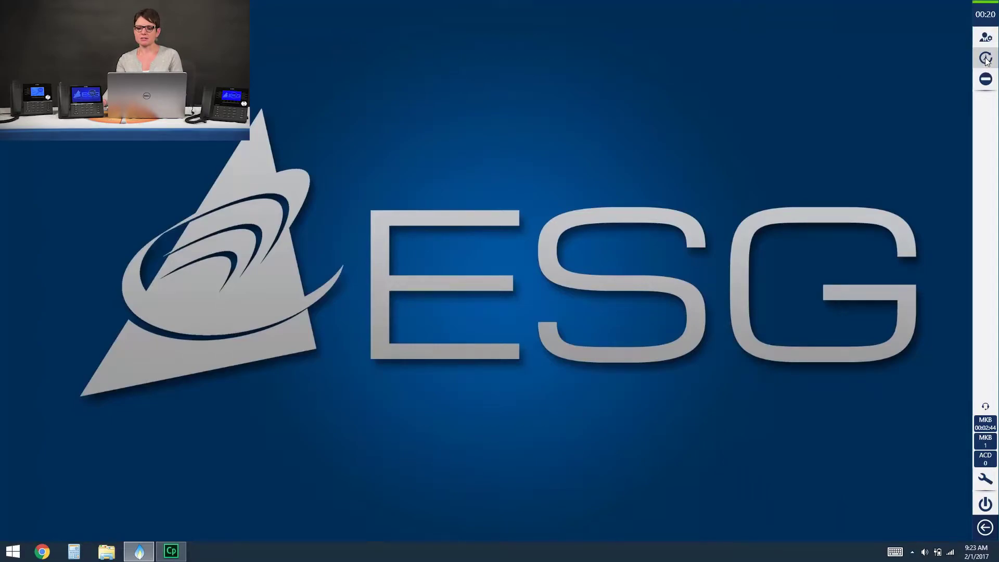
Go into Make Busy with reason Paperwork, then switch the reason to Meeting.
left_click(985, 79)
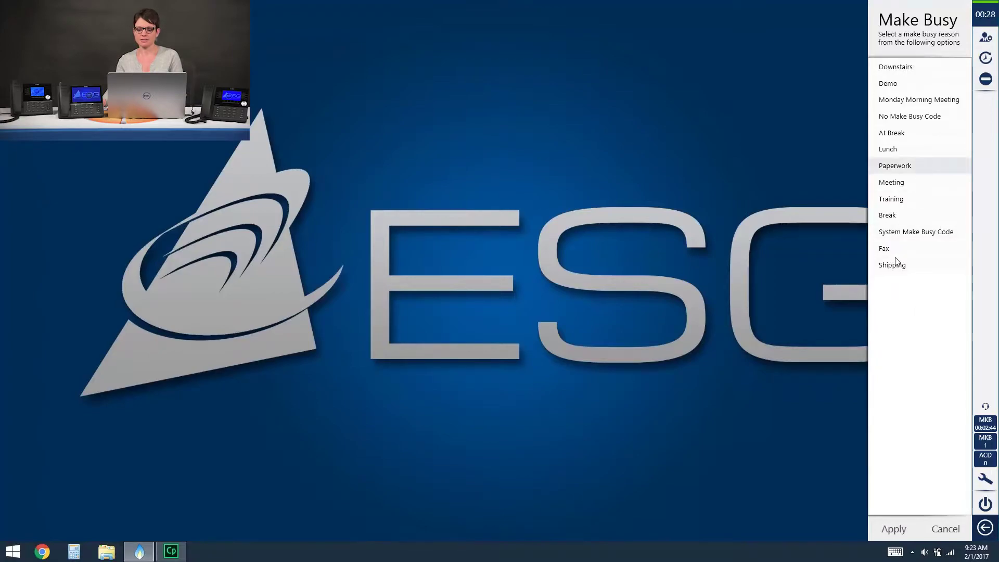
left_click(902, 528)
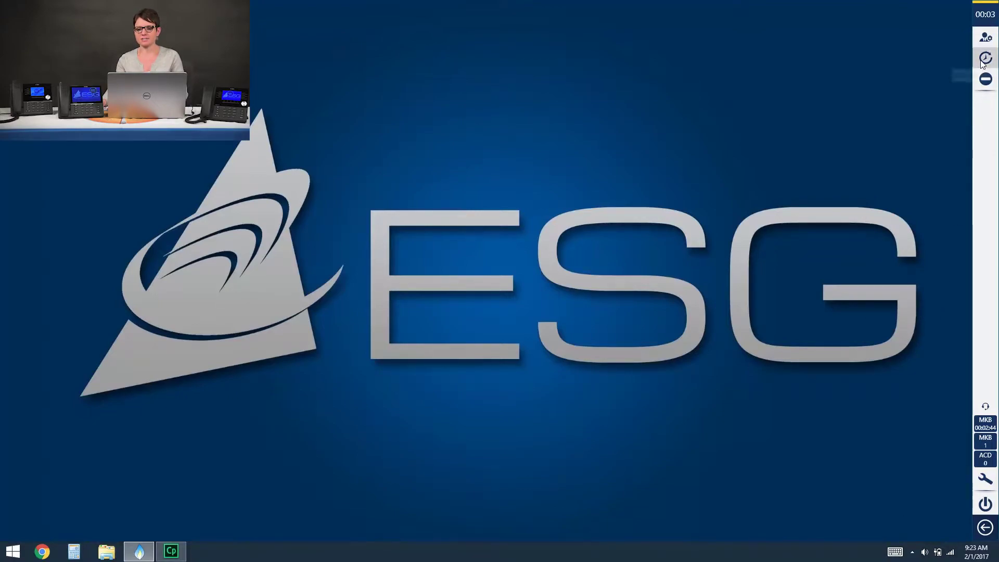
left_click(986, 78)
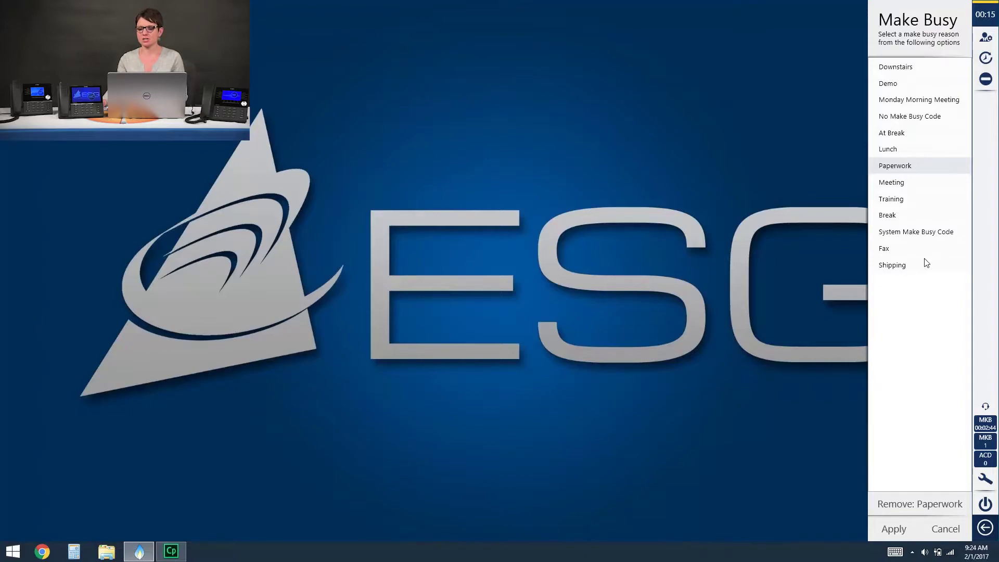
left_click(893, 183)
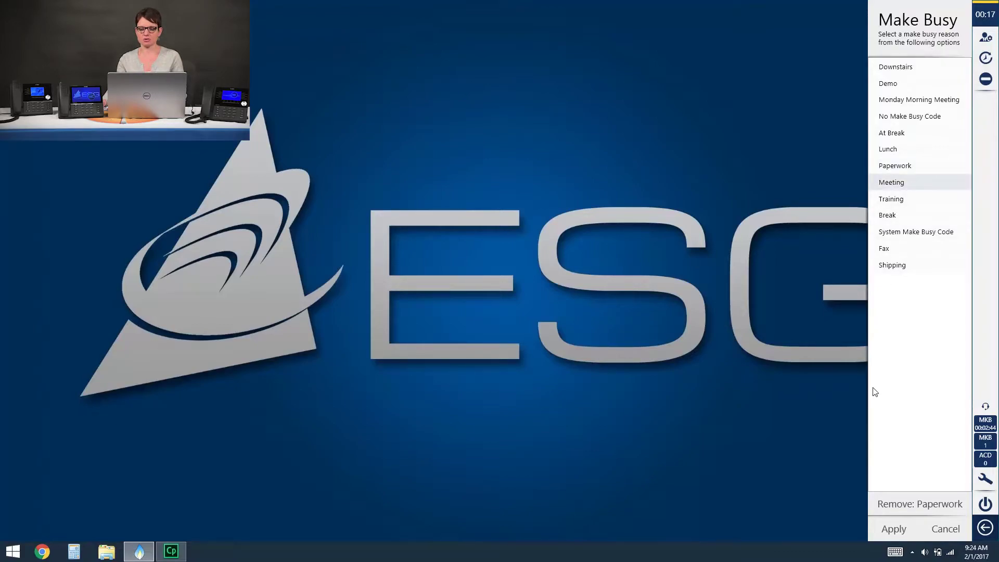
left_click(889, 531)
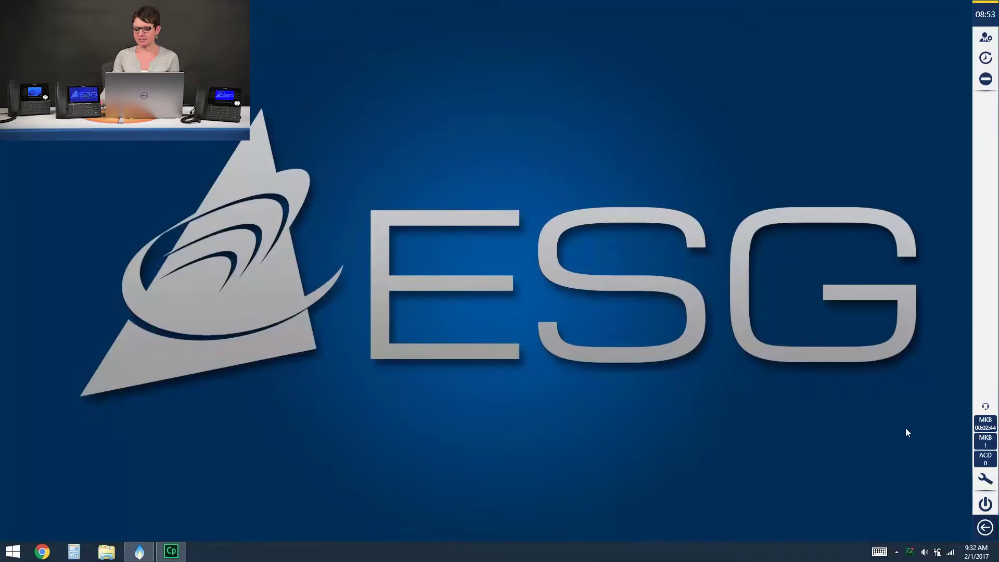
Bring up the Settings panel from the sidebar wrench icon, landing on General.
left_click(986, 480)
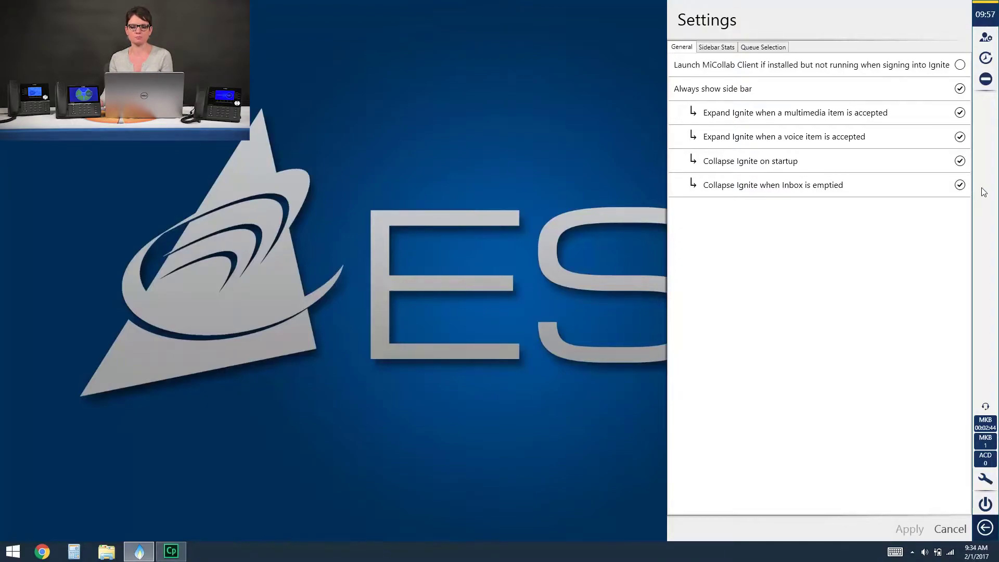
left_click(721, 47)
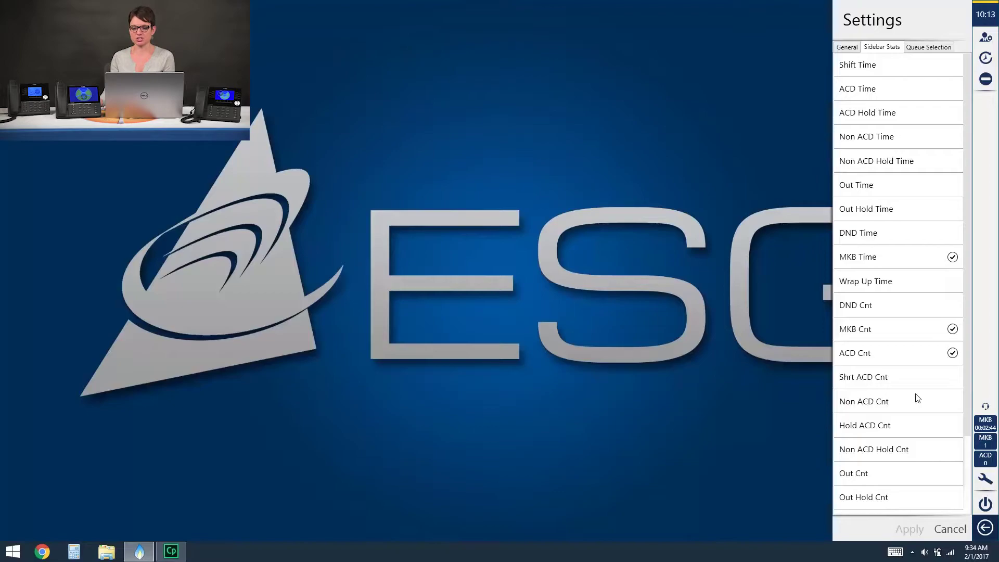
Add MKB Cnt to the Sidebar Stats and apply, then reopen Settings at Queue Selection.
left_click(953, 329)
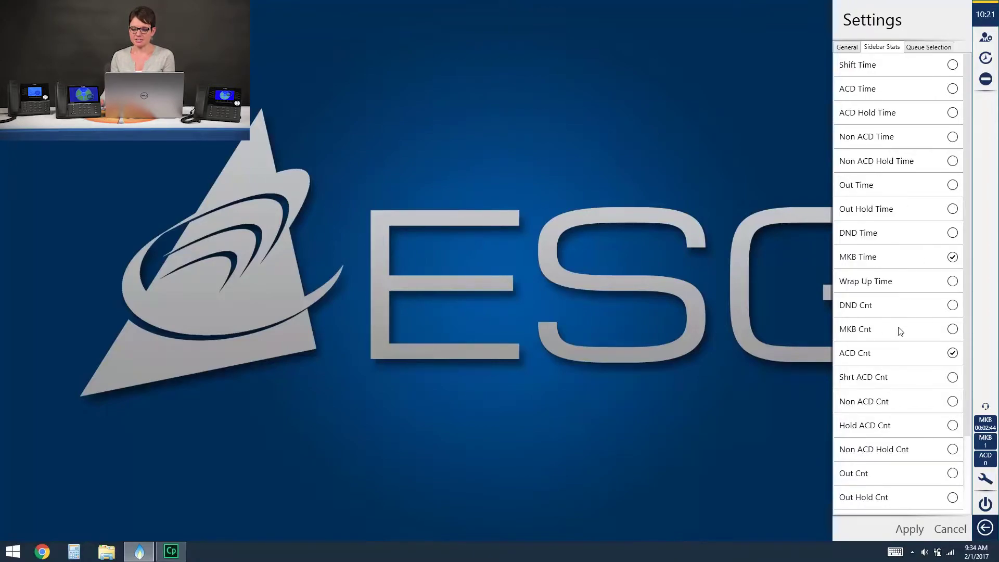
left_click(953, 329)
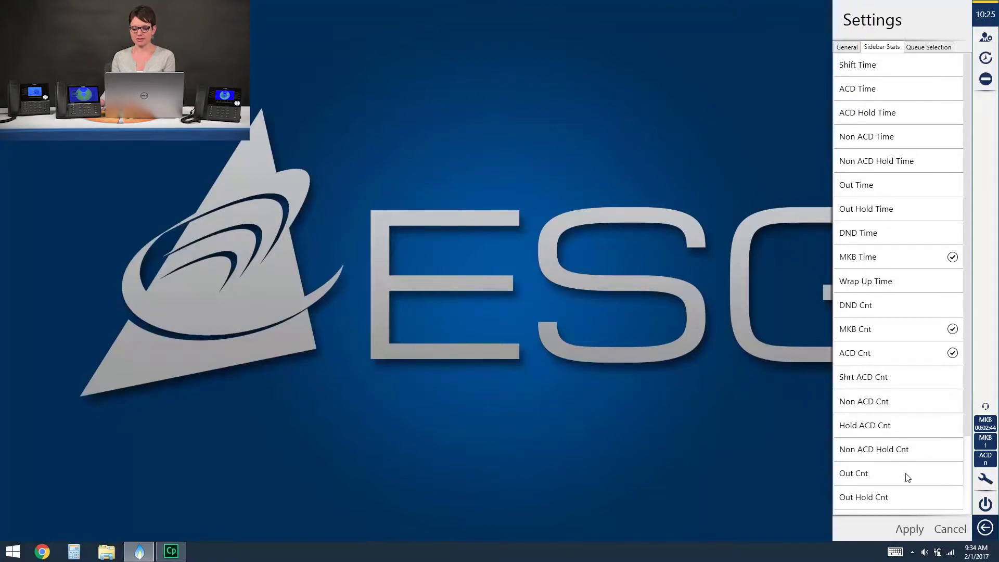
left_click(910, 535)
left_click(985, 479)
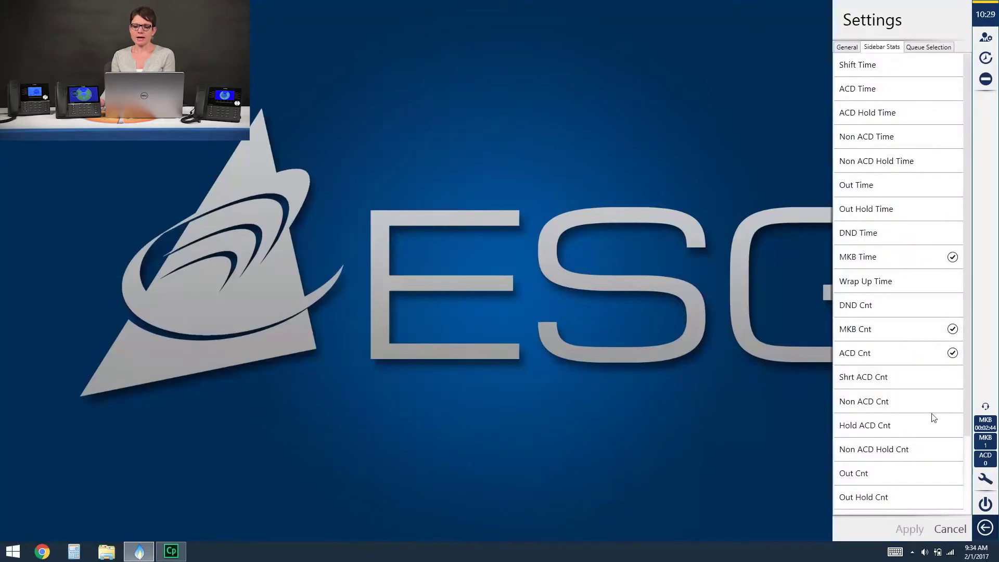
left_click(930, 47)
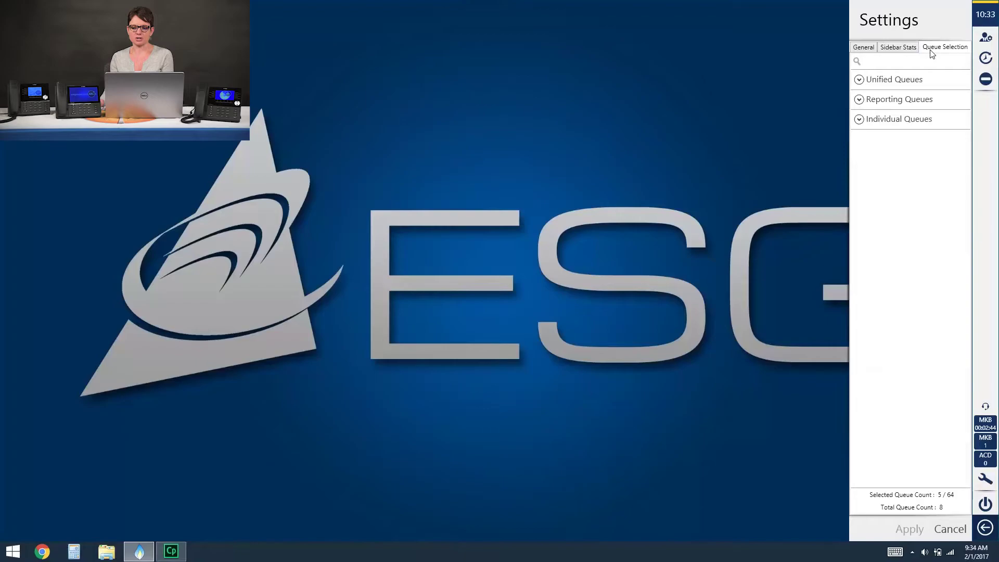
Under Individual Queues, deselect Demo Voice Callback and apply the queue selection.
left_click(860, 120)
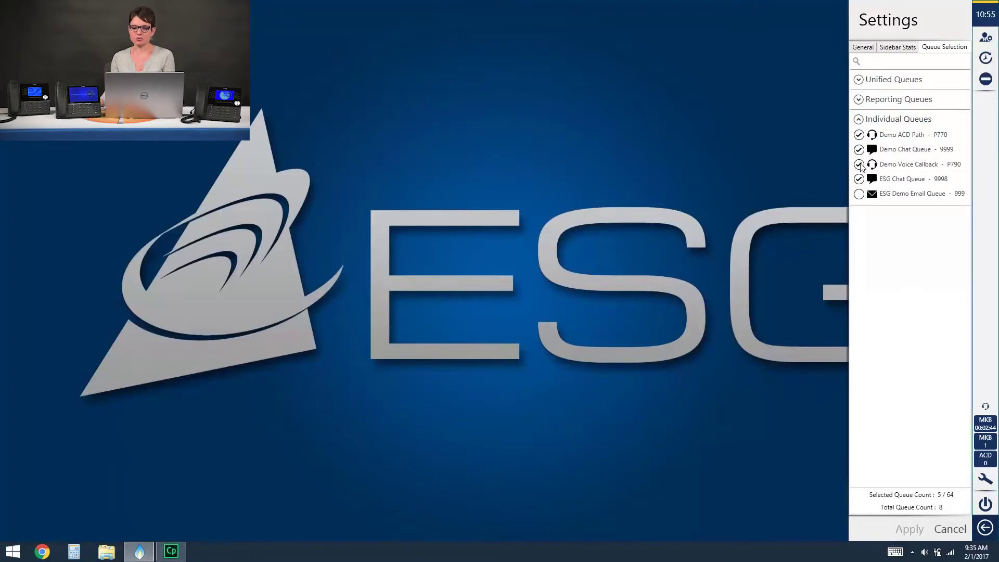
left_click(858, 165)
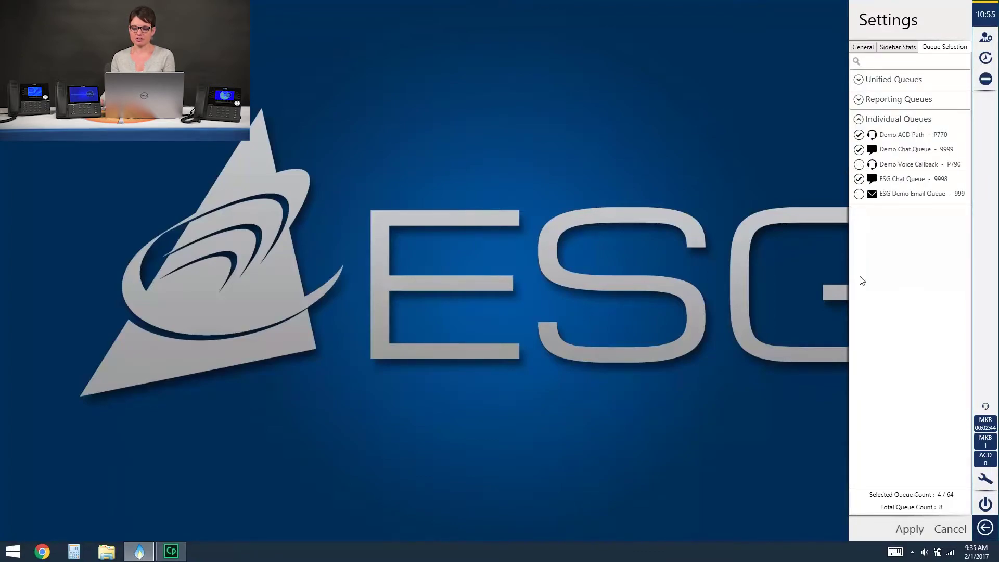
left_click(920, 533)
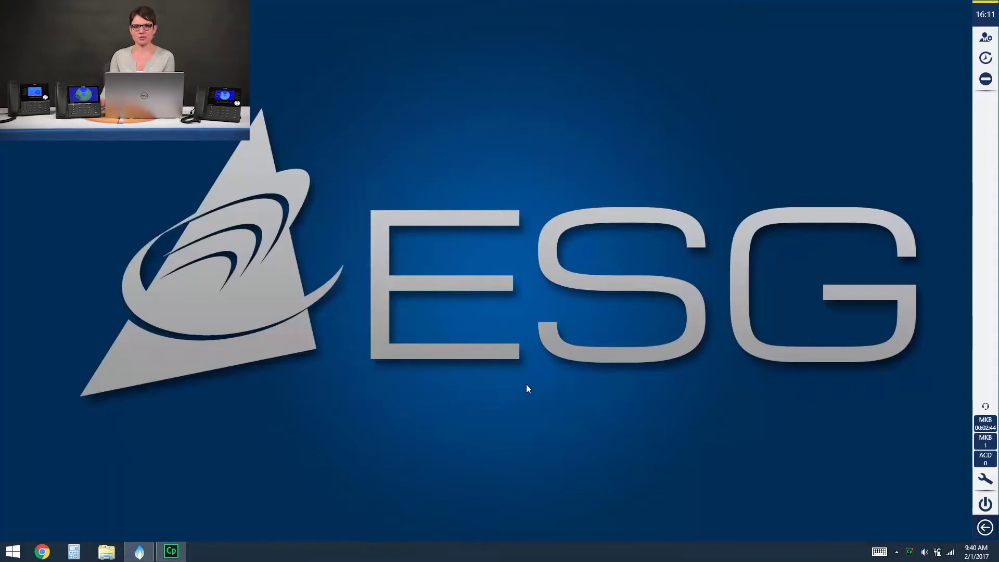
Expand Ignite into its full window and switch to the Realtime Monitor.
left_click(986, 528)
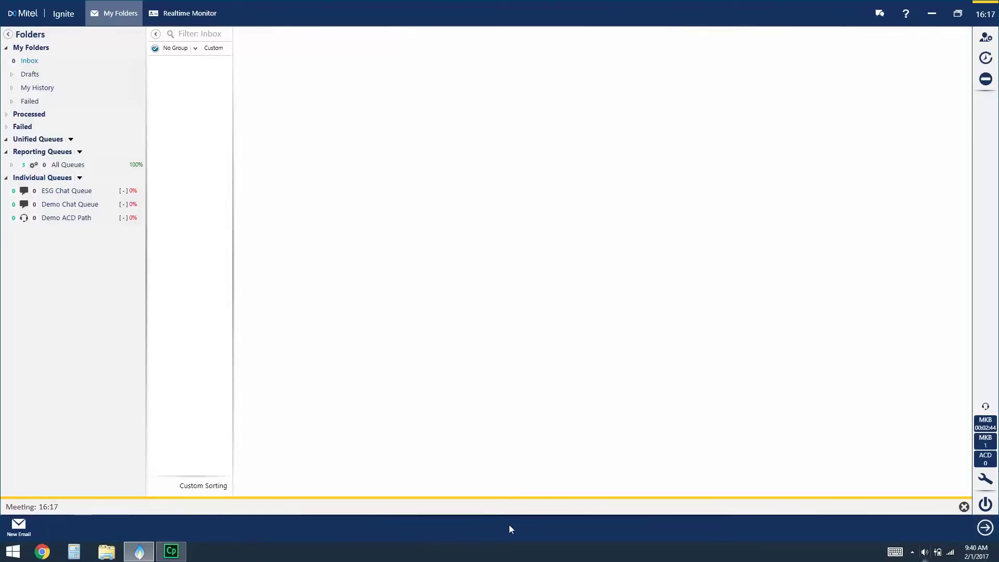
left_click(202, 18)
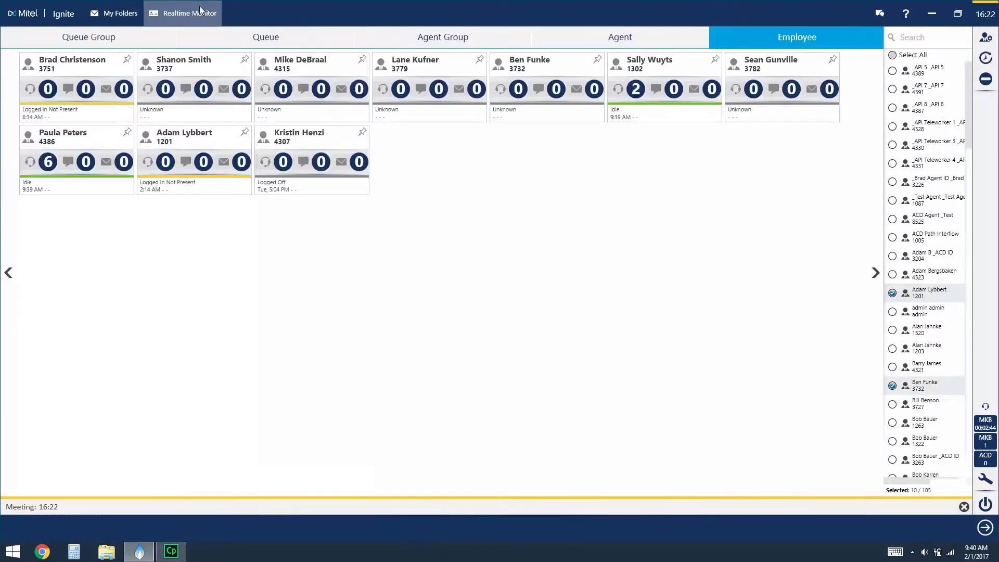
Add All Queues to the monitored queue groups alongside ESG Help Desk, then view individual queues.
left_click(76, 42)
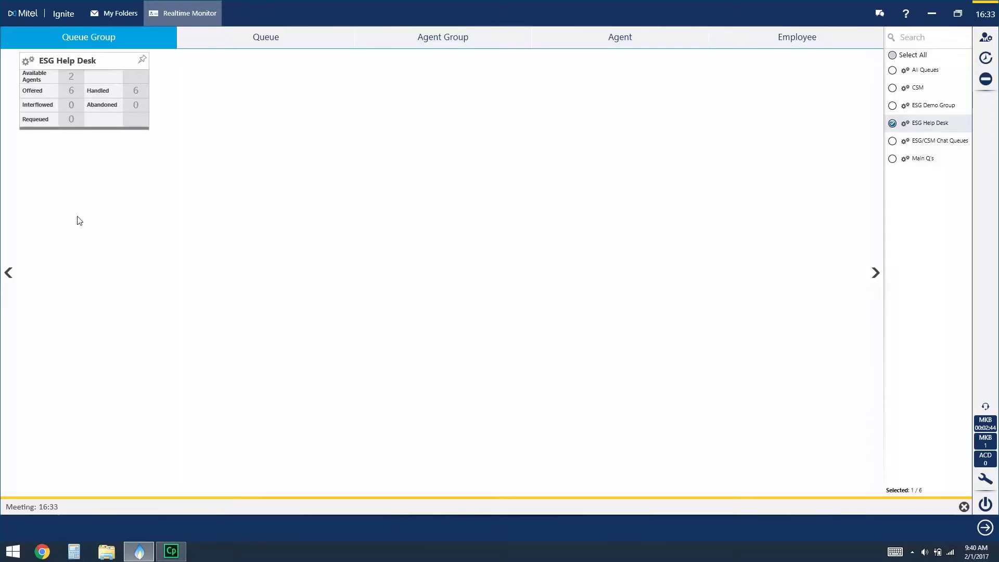
left_click(893, 70)
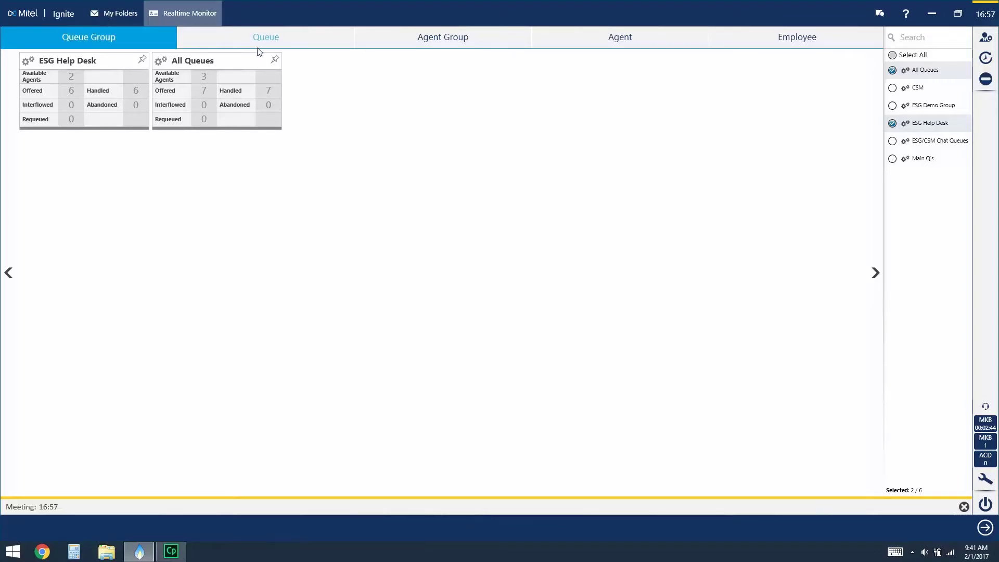
left_click(271, 39)
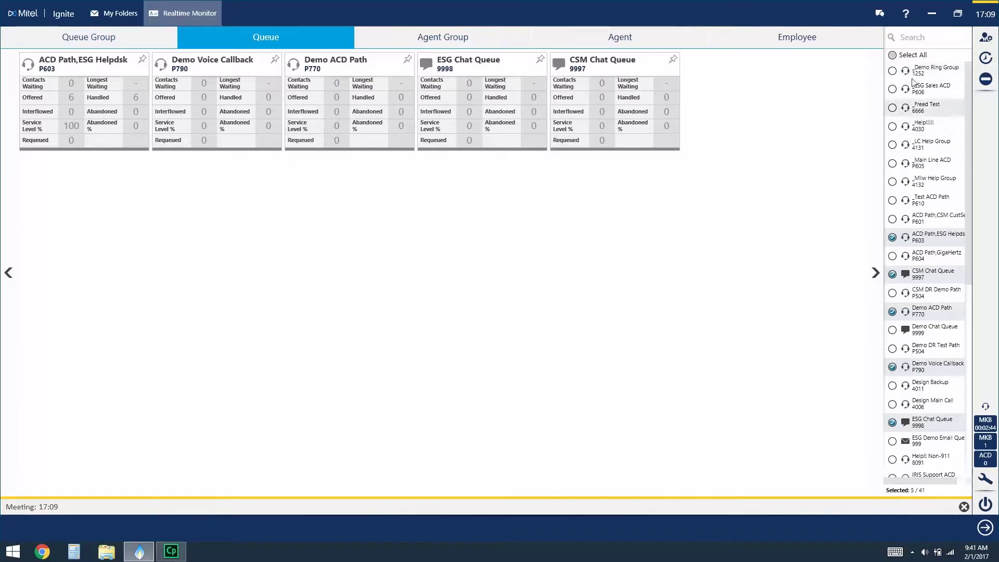
Add the _Help!!!!! queue 4030 to the monitor, then view agent groups.
left_click(893, 127)
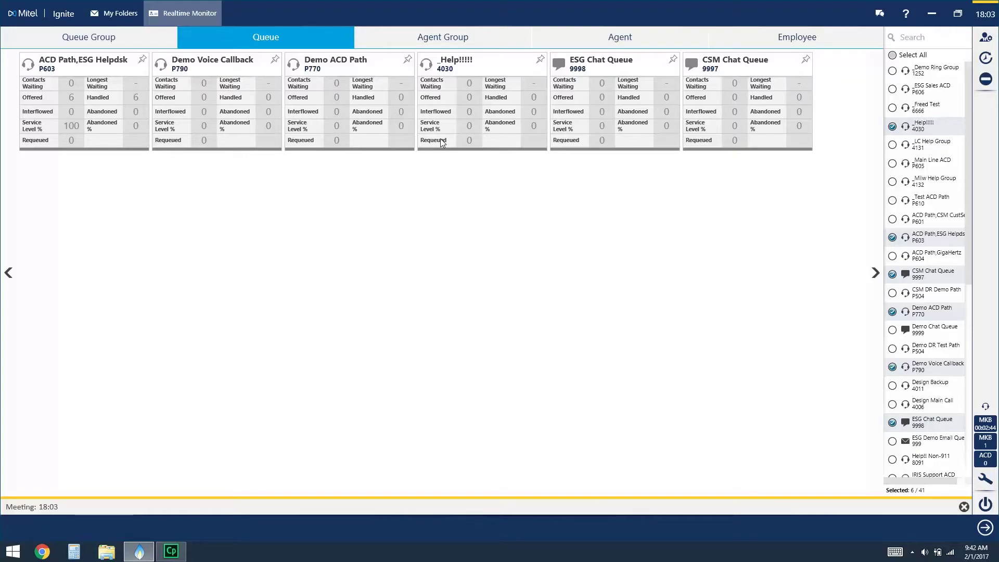
left_click(439, 37)
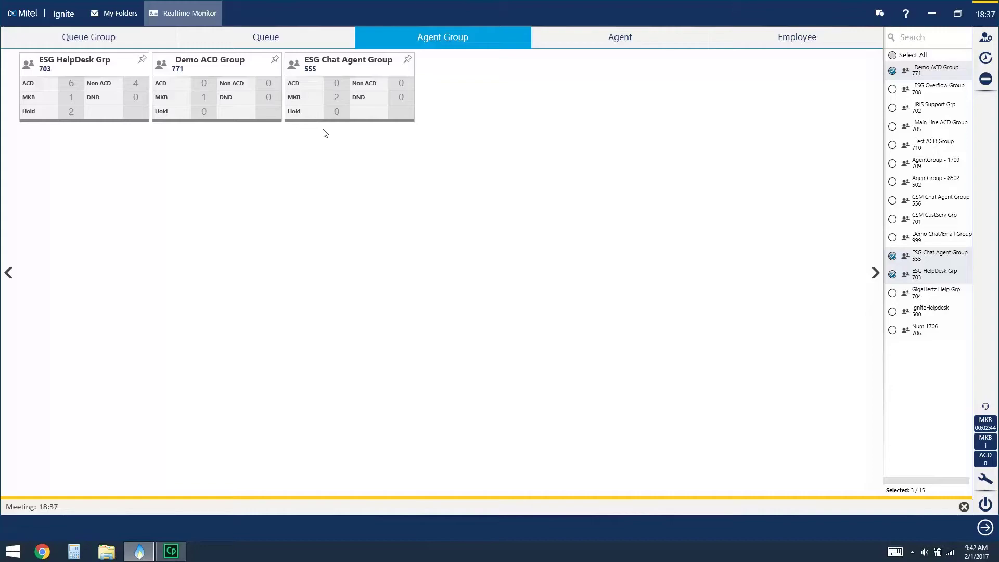
Switch the Realtime Monitor to the Agent view to see statistics for 7 of 34 selected agents.
left_click(626, 42)
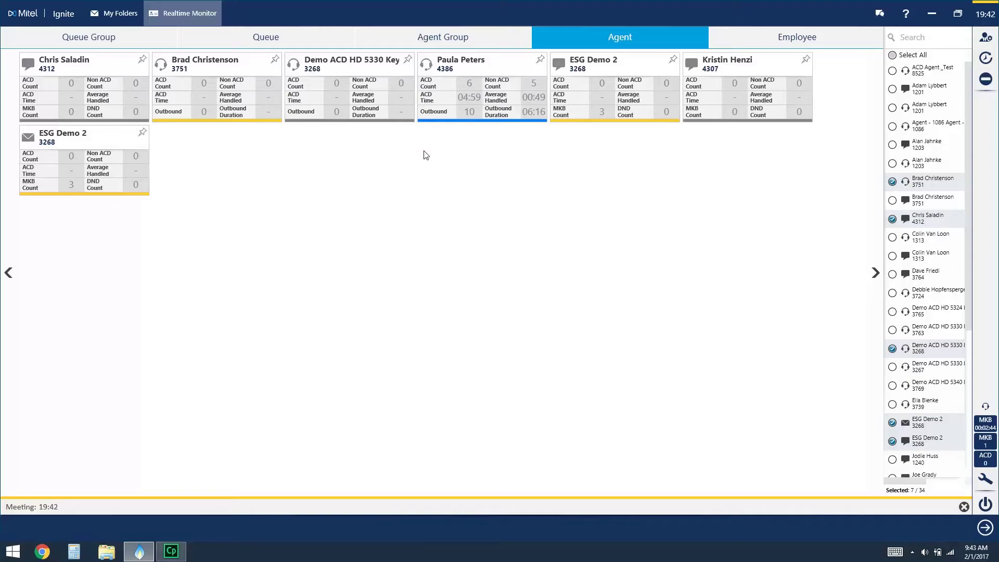
Show the Realtime Monitor's Employee view with call, chat and email counts per employee.
left_click(801, 36)
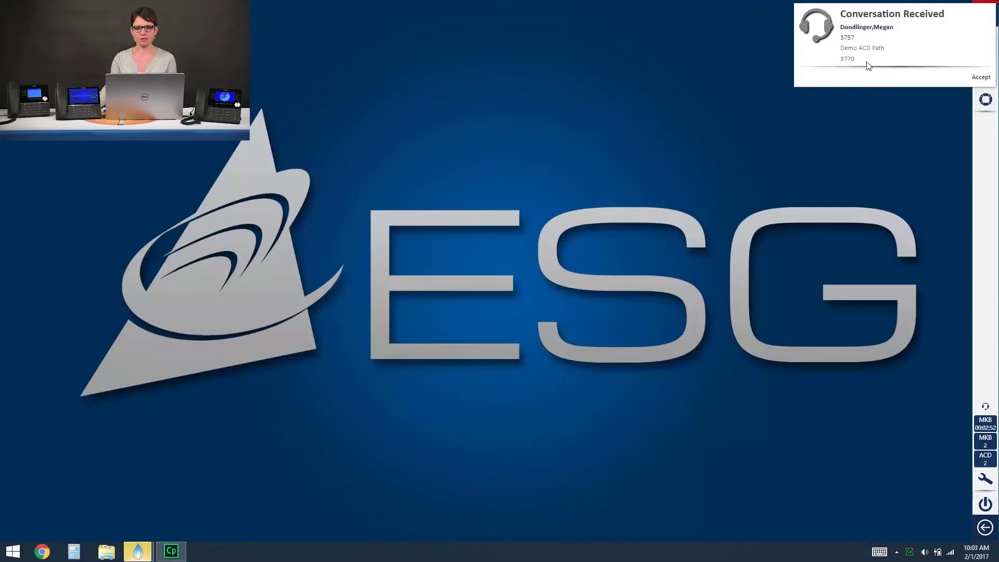
Answer the incoming Demo ACD Path call, put it on hold, then resume it.
left_click(982, 77)
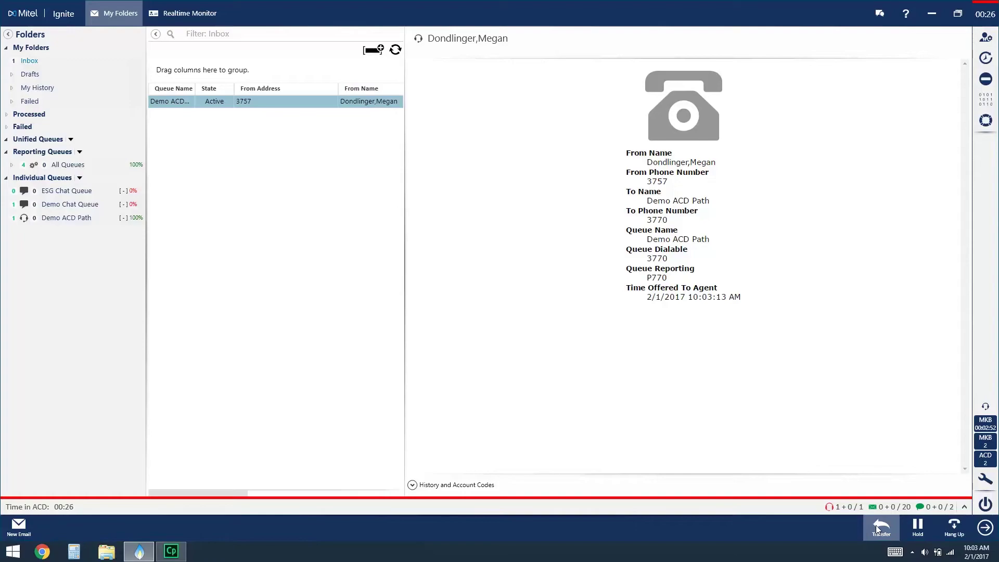
left_click(919, 526)
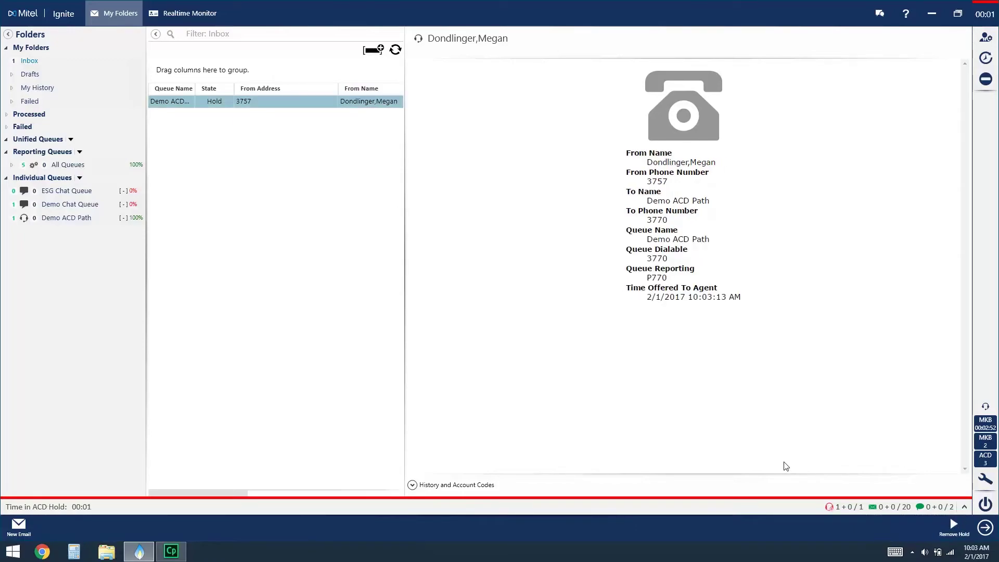
left_click(958, 527)
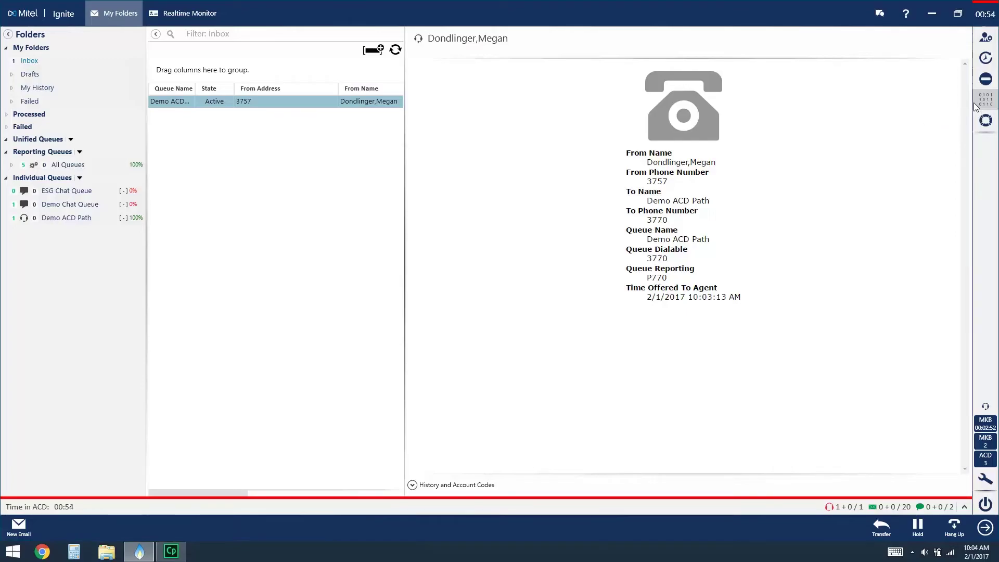
Apply the Tech Support account code 1006 Sales Question to the active call.
left_click(986, 100)
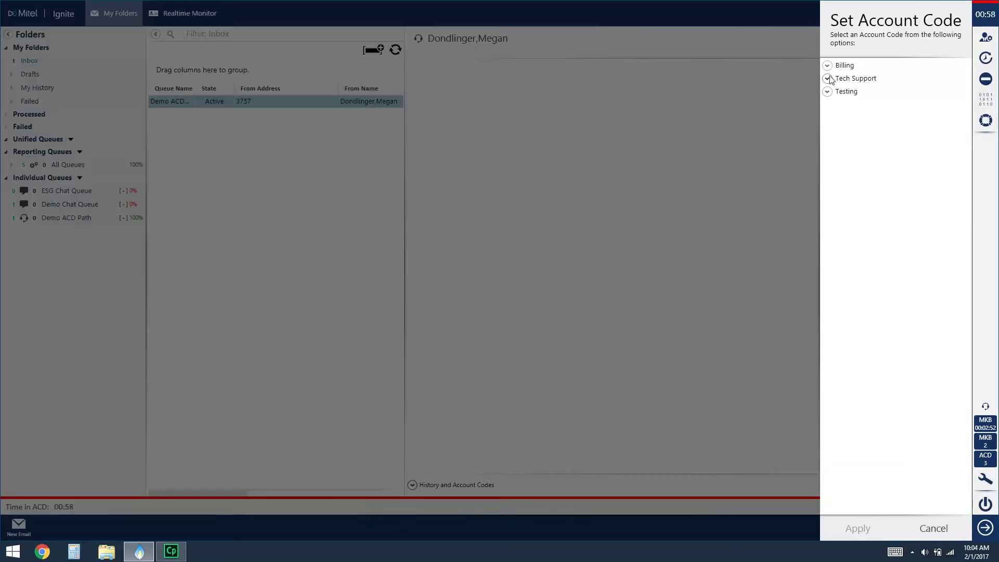
left_click(828, 78)
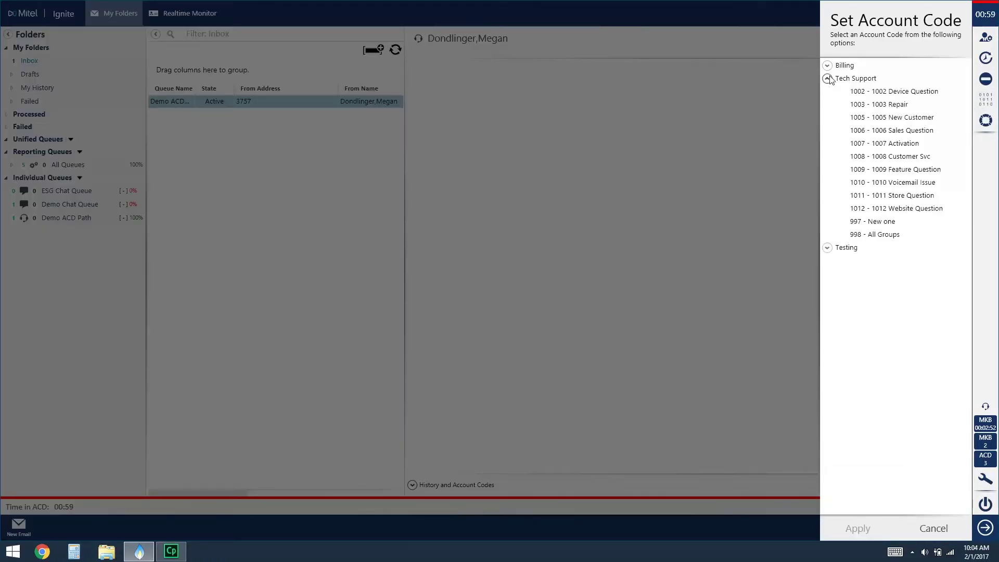
left_click(868, 128)
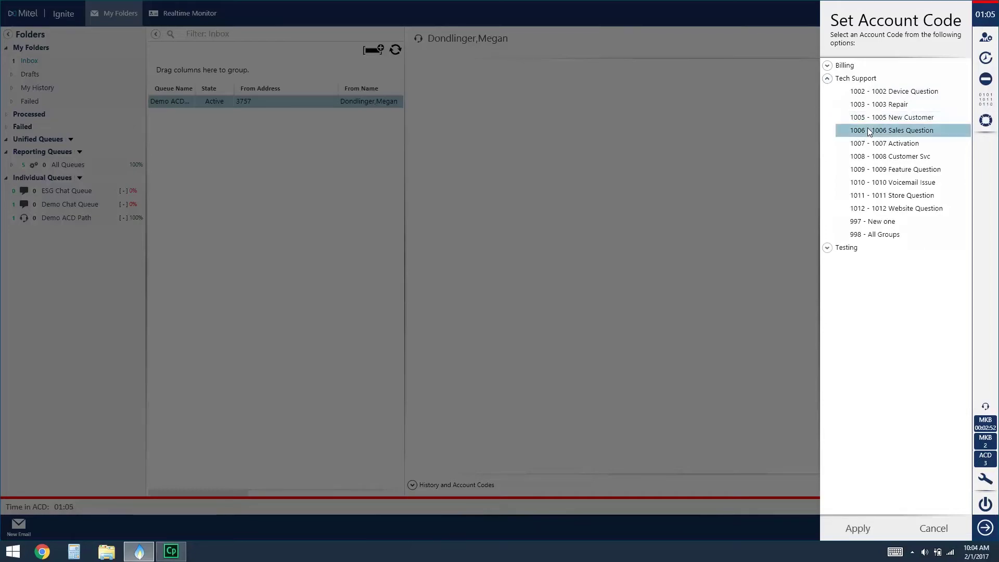
left_click(857, 529)
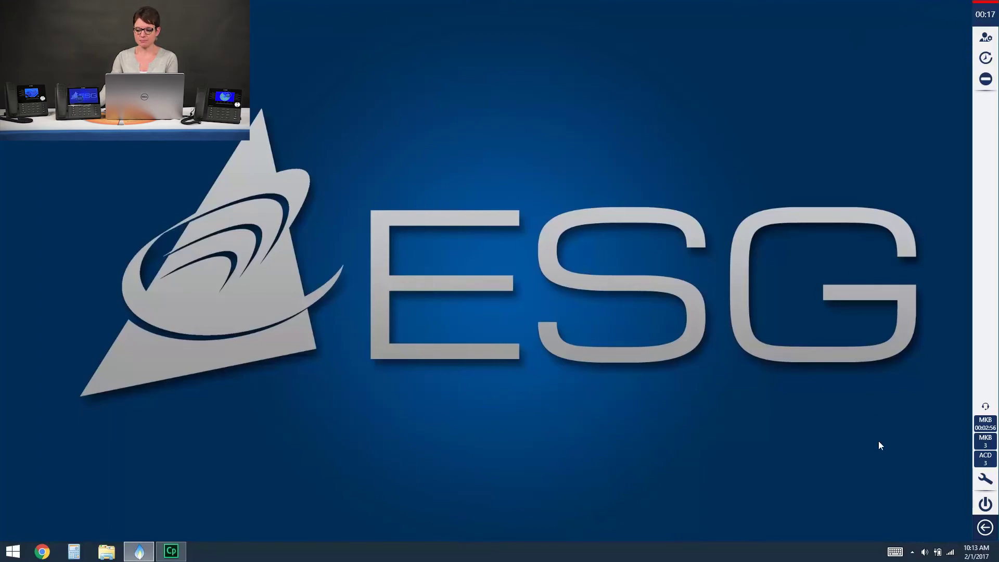
Reopen the Ignite main window to see the ringing ESG Chat Queue conversation in the Inbox.
left_click(985, 528)
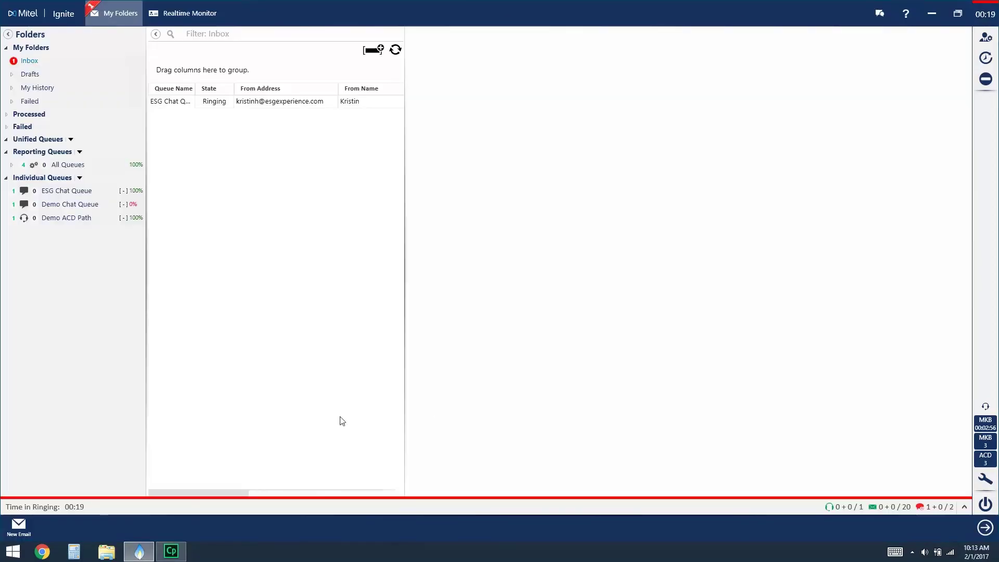
Accept the ringing ESG web chat and send the greeting 'Hello, how can I help?'.
left_click(192, 107)
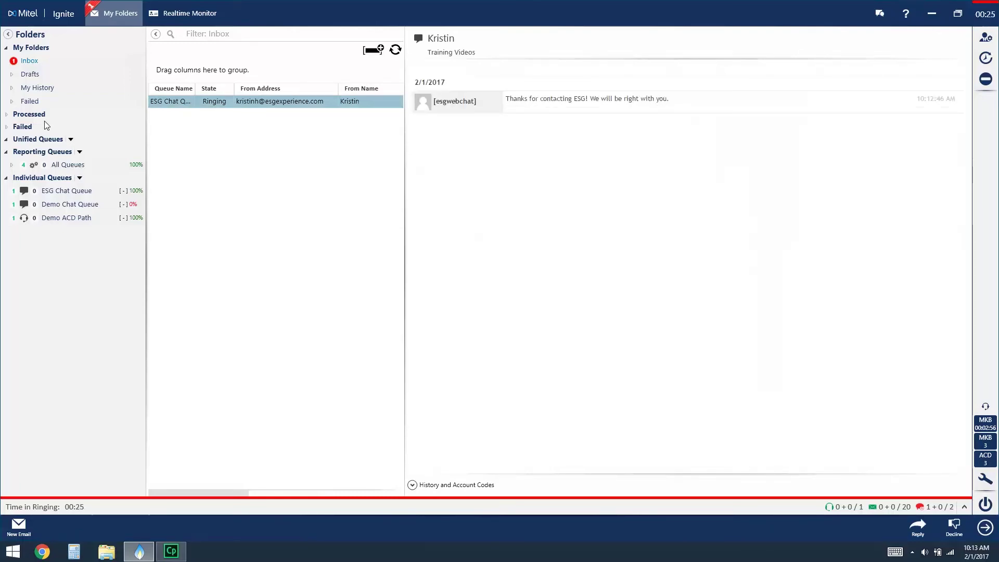
double_click(195, 101)
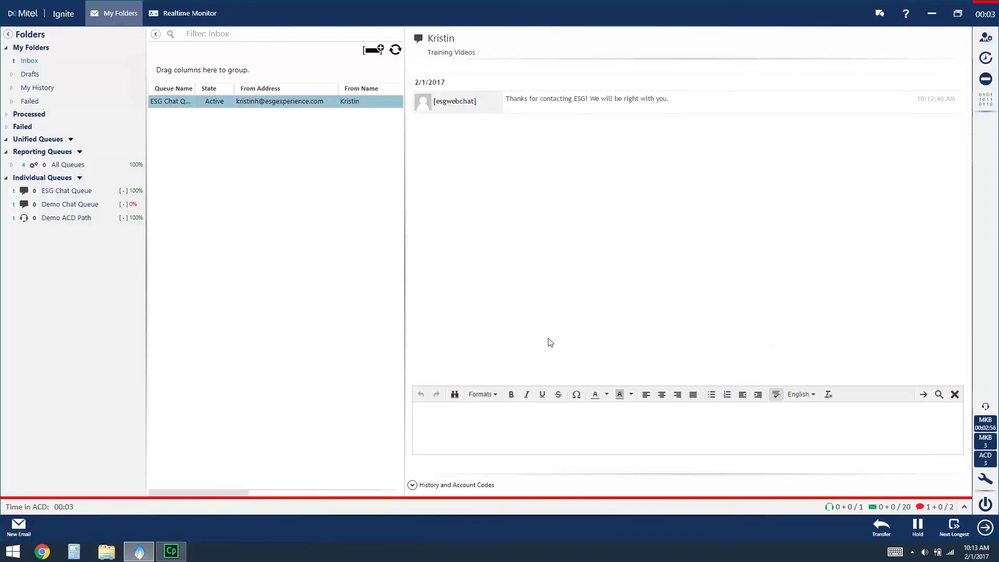
left_click(553, 431)
left_click(555, 432)
type("Hello,")
key("Return")
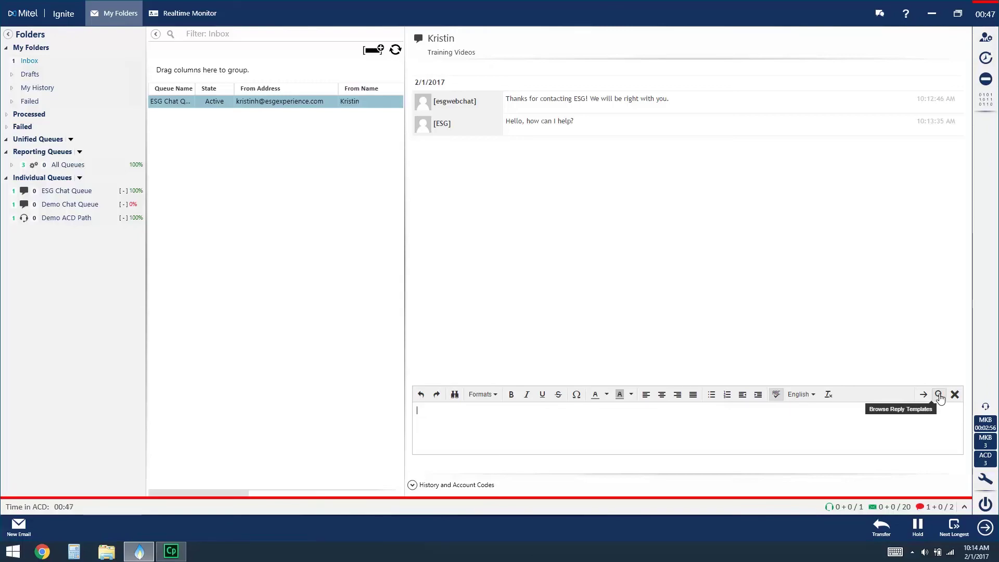
left_click(940, 395)
Send the ESG Ending of Chat reply template as the closing message to the customer.
left_click(603, 94)
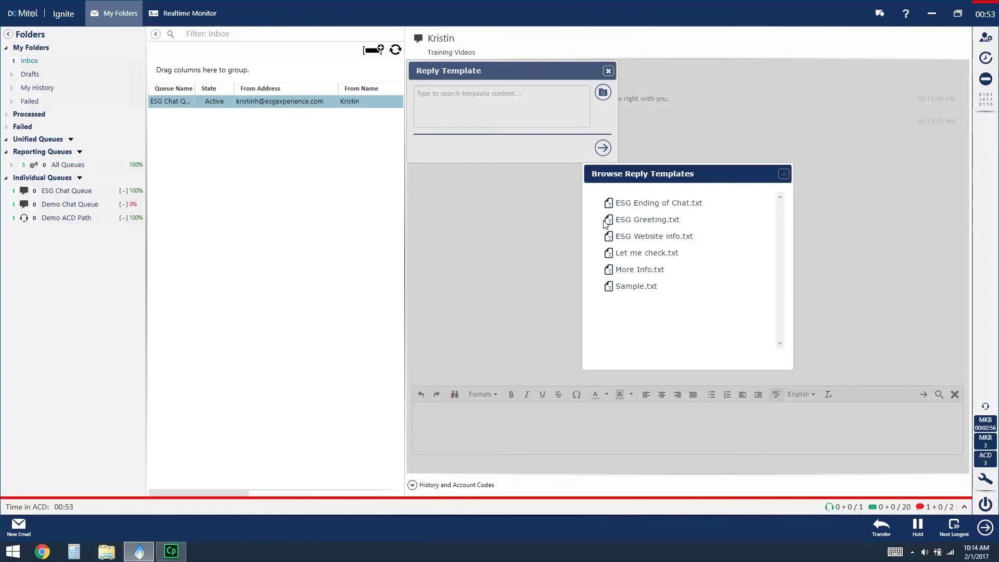
left_click(642, 204)
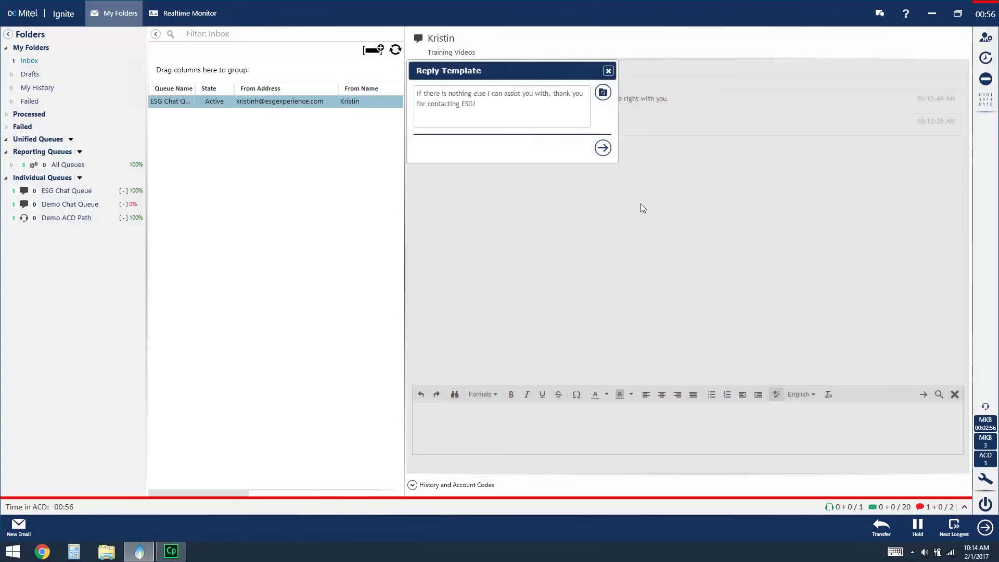
left_click(603, 149)
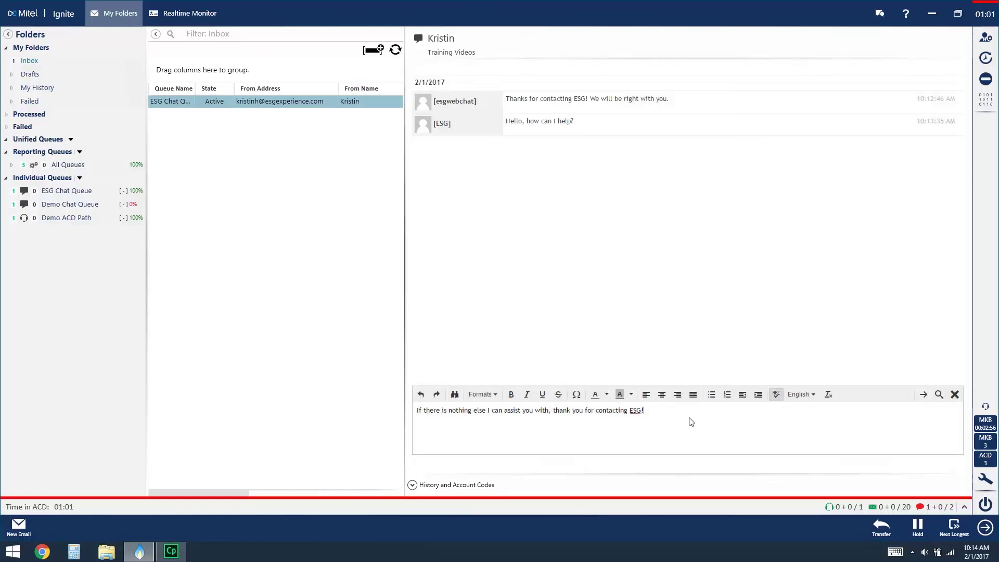
key("Return")
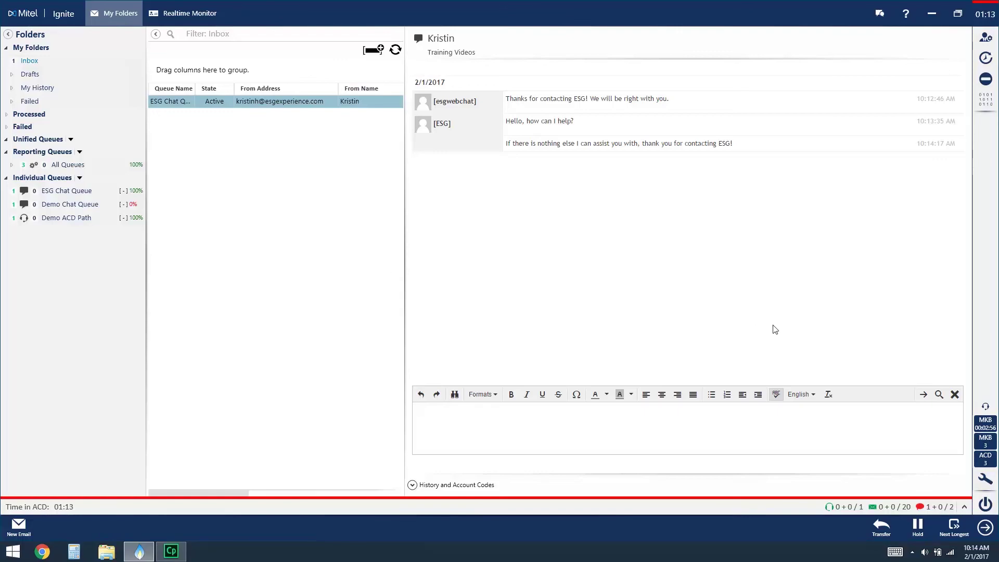
left_click(955, 396)
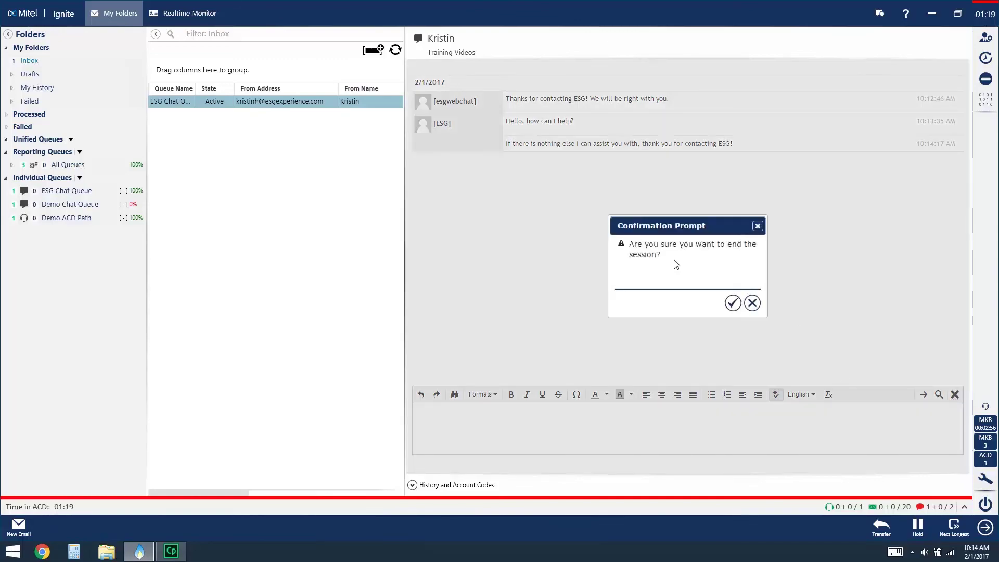
Confirm ending the chat session so the Ignite main window closes.
left_click(733, 301)
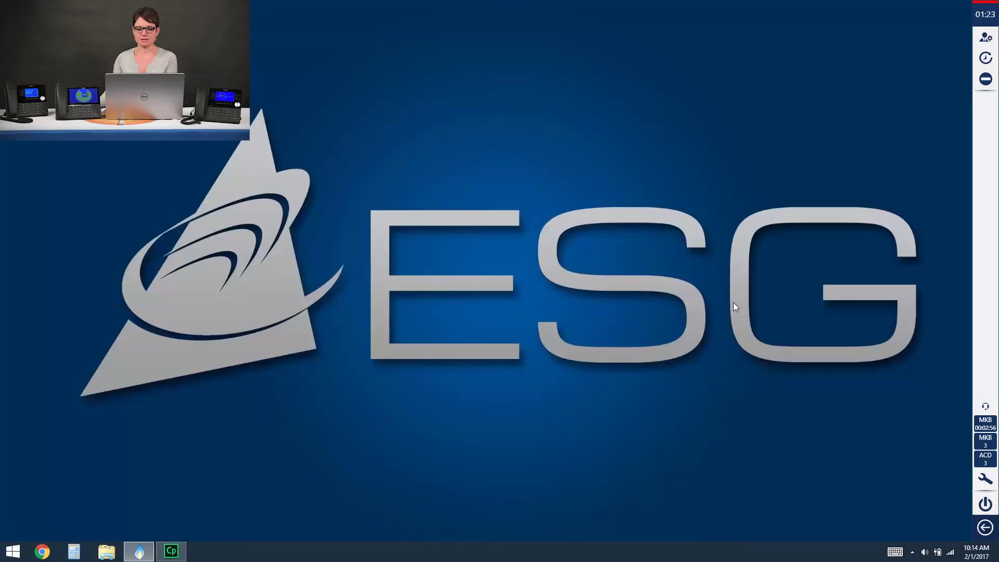